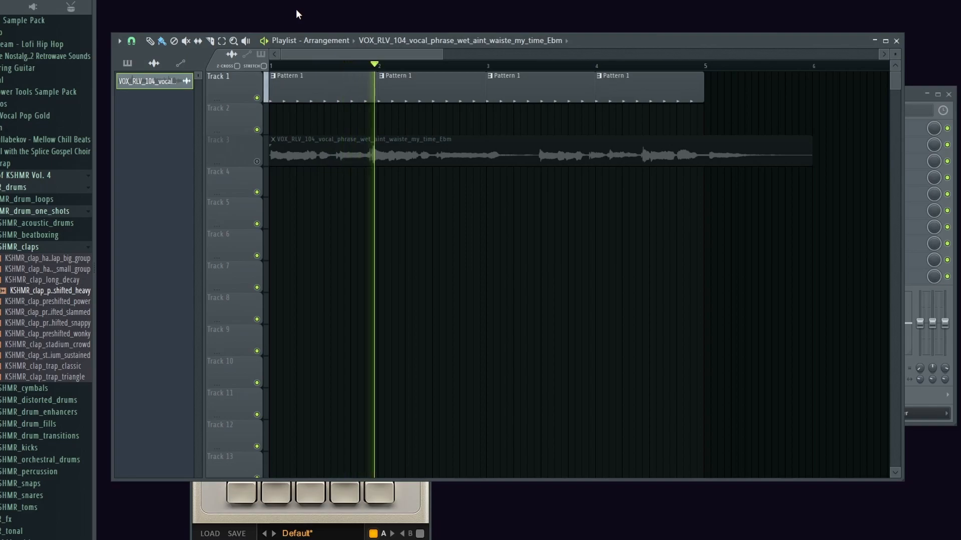
Step: Unmute Track 3 and play back the arrangement with the vocal phrase included
key("space")
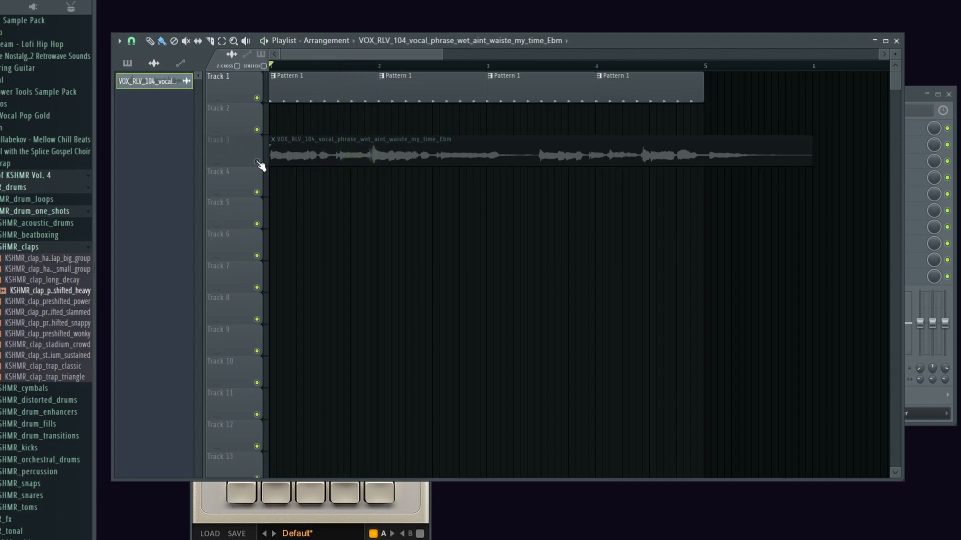
left_click(257, 162)
key("space")
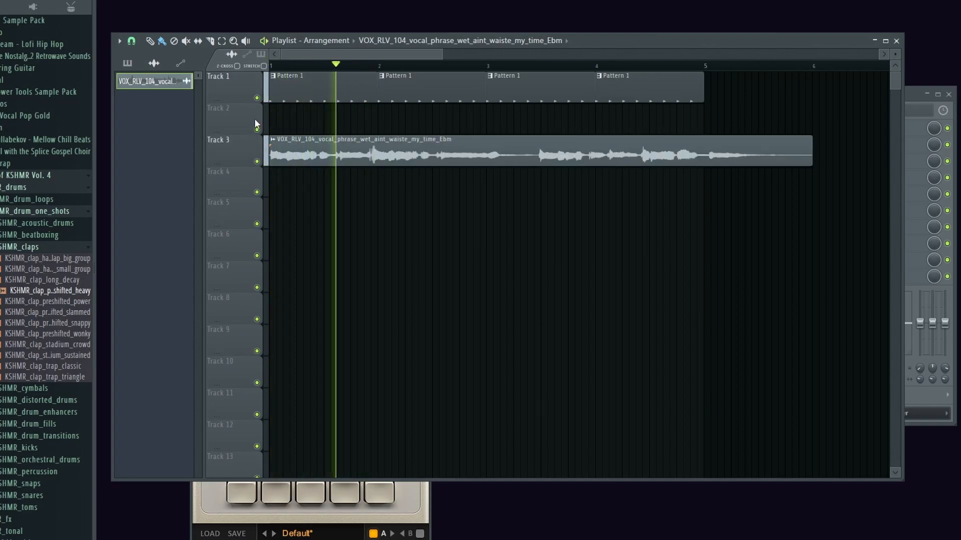
key("space")
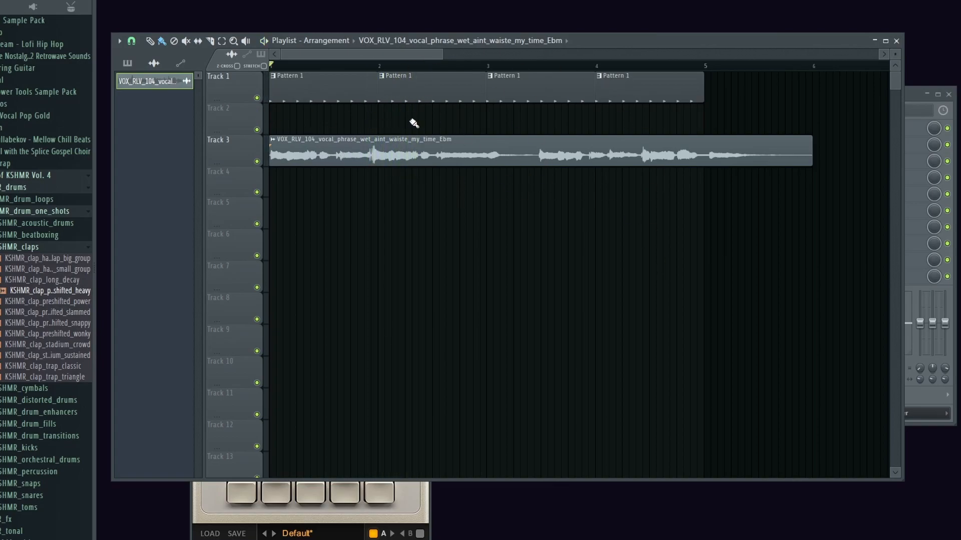
Step: Open the Track 3 vocal clip's settings and try a 4-bar time stretch, resetting it to (none)
double_click(456, 154)
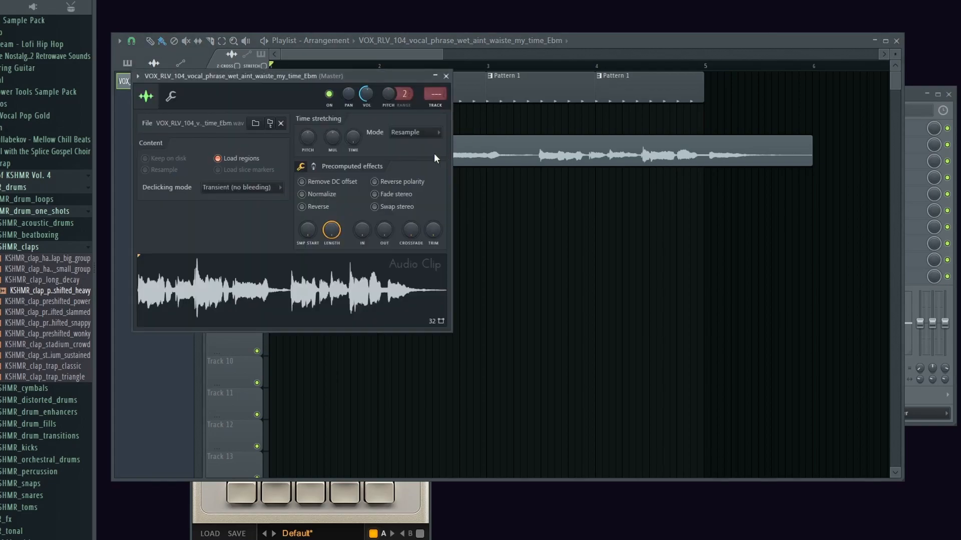
right_click(358, 140)
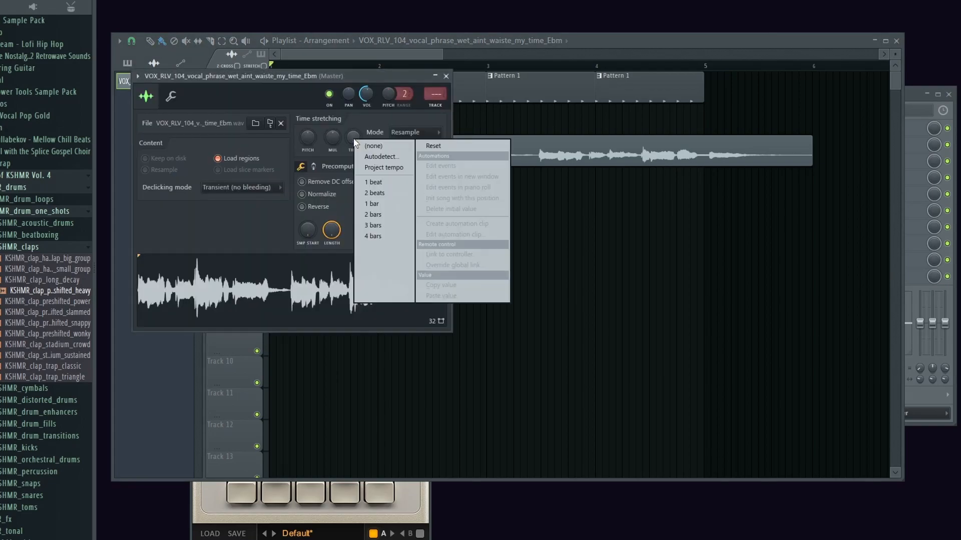
left_click(375, 235)
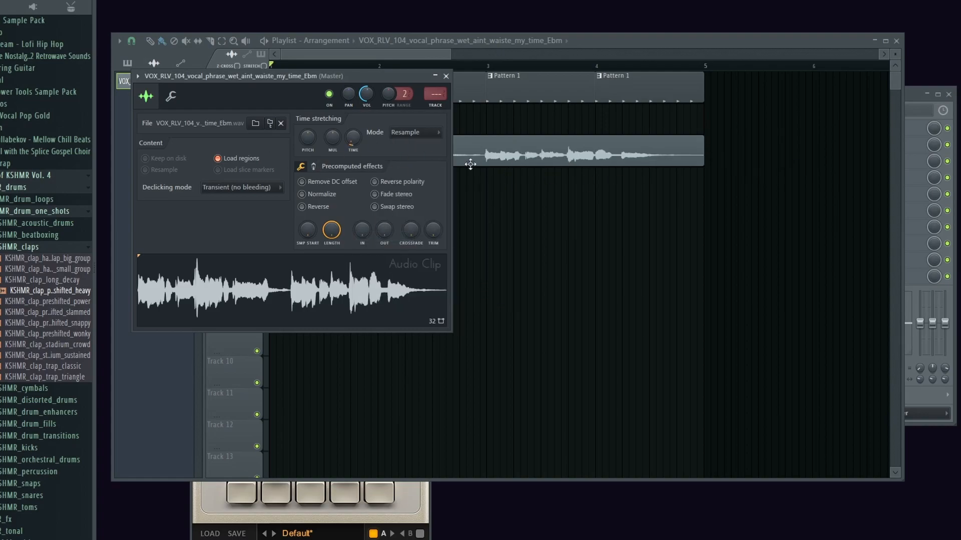
right_click(352, 141)
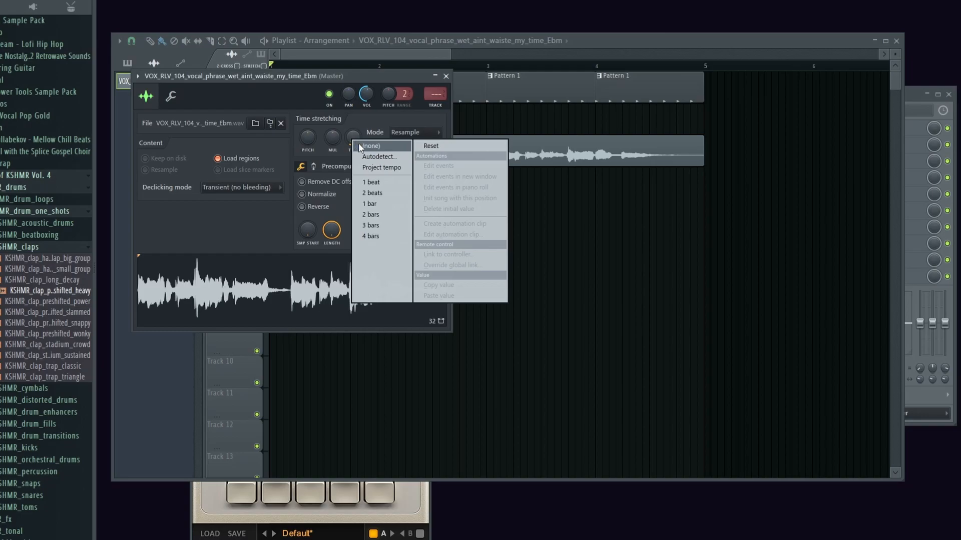
left_click(359, 143)
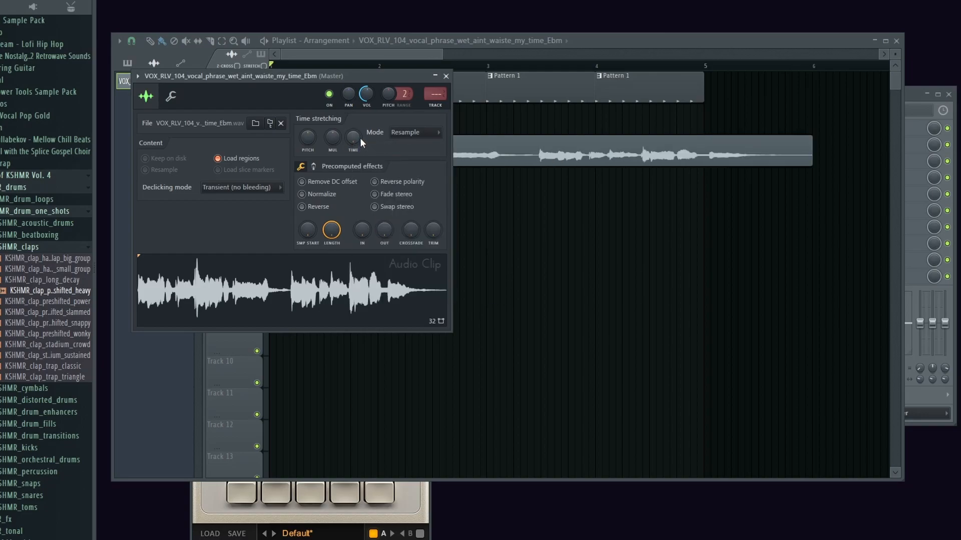
Step: Use the time-stretch Autodetect option to enter 104 BPM as the vocal clip's original tempo
right_click(349, 139)
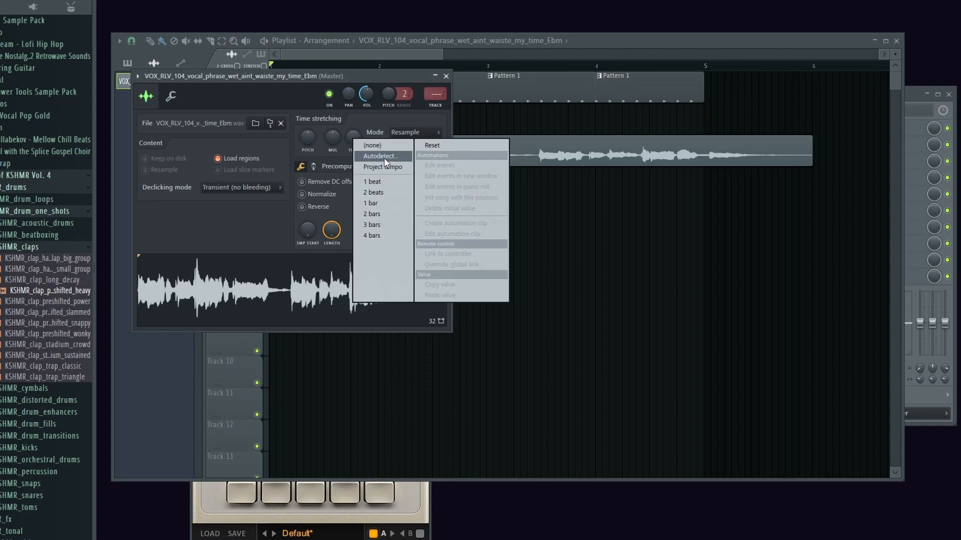
left_click(383, 157)
left_click(489, 373)
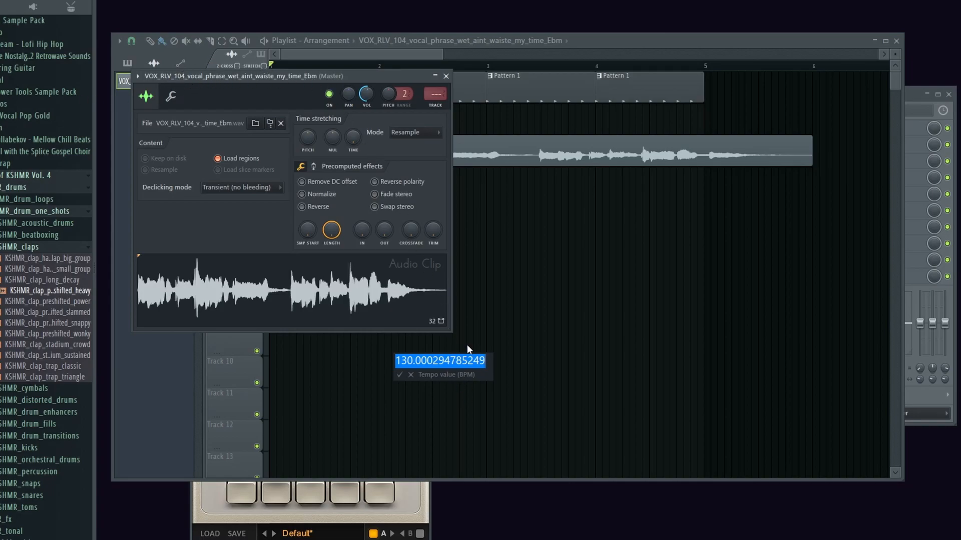
type("104")
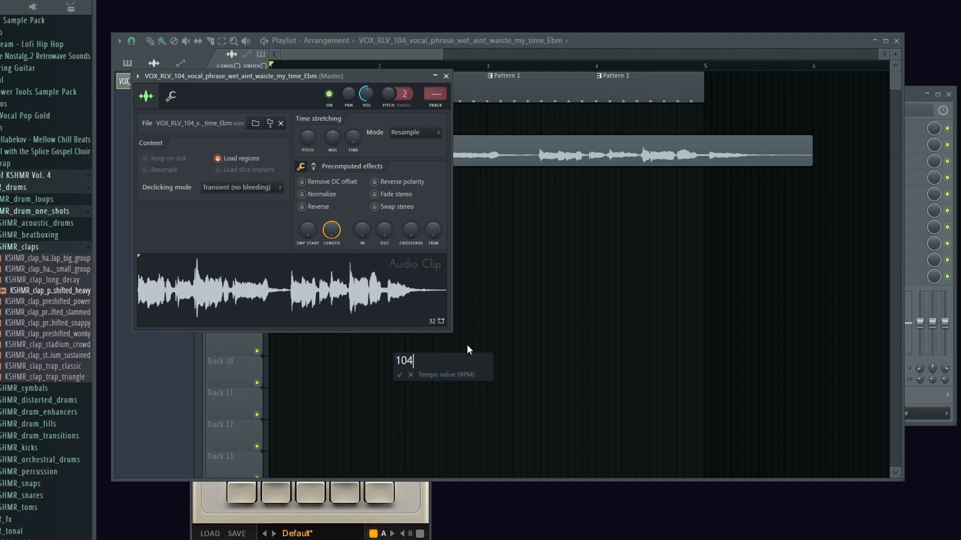
key("Return")
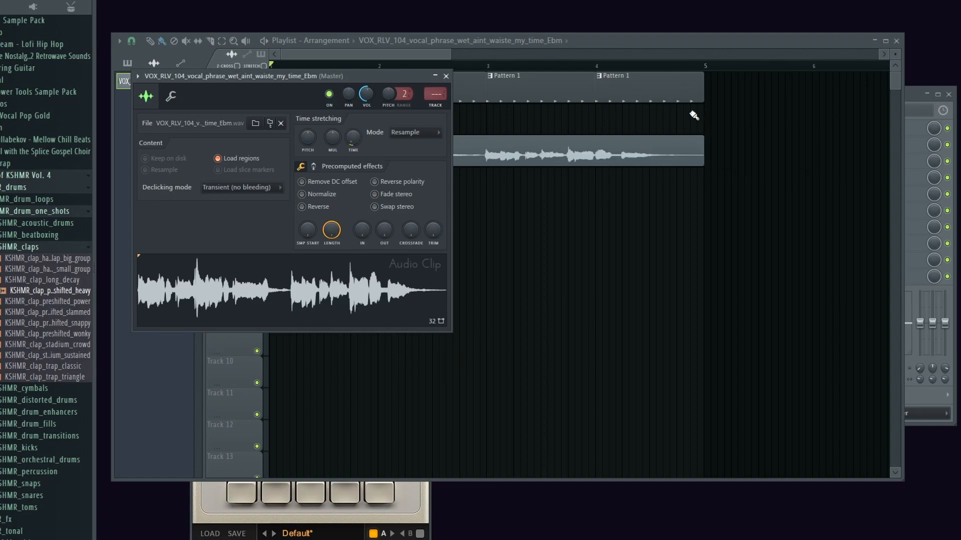
Step: Review the available time-stretching modes and play back the vocal in Resample mode
left_click_drag(391, 76, 481, 90)
left_click(503, 146)
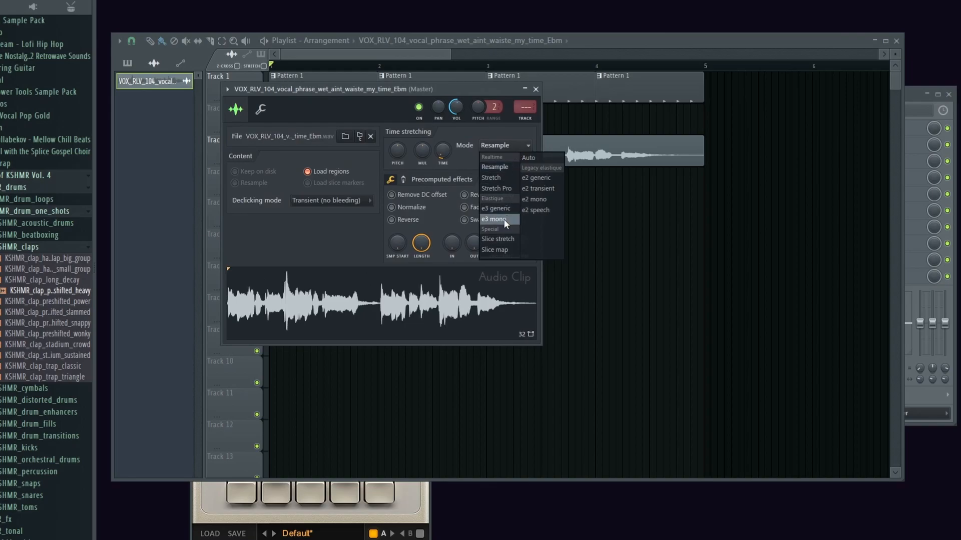
left_click(477, 131)
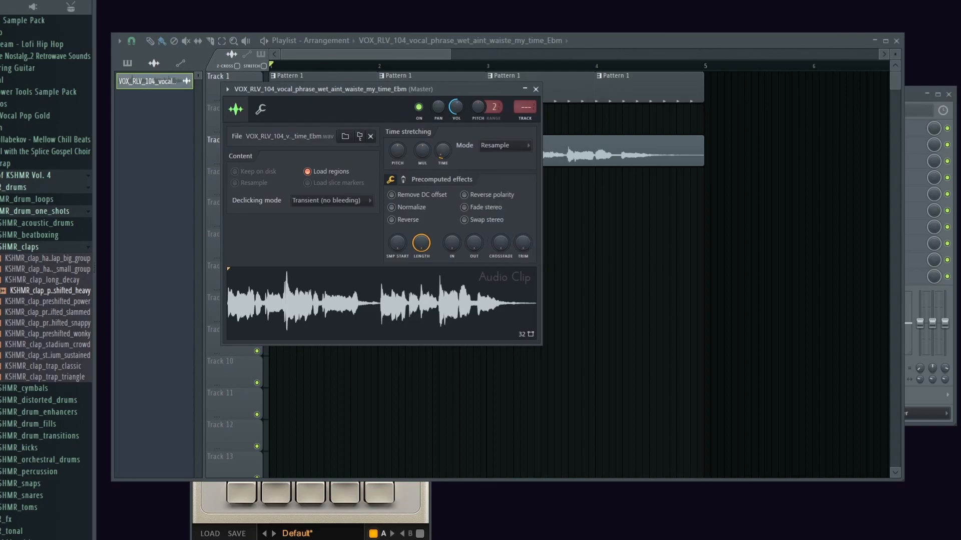
key("space")
key("space")
Step: Set the vocal clip's time-stretching mode to e3 generic
left_click_drag(417, 85, 462, 68)
left_click(546, 129)
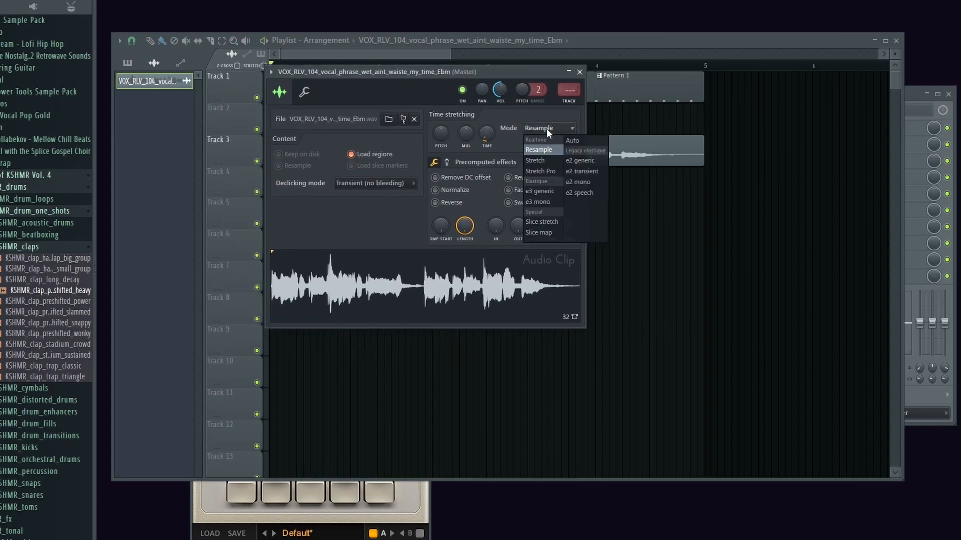
left_click(545, 128)
left_click(546, 129)
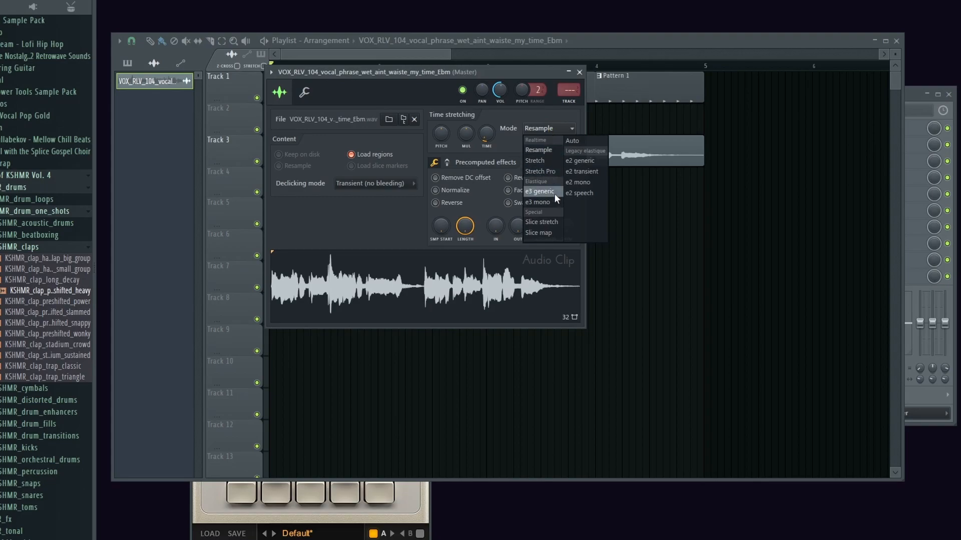
left_click(541, 191)
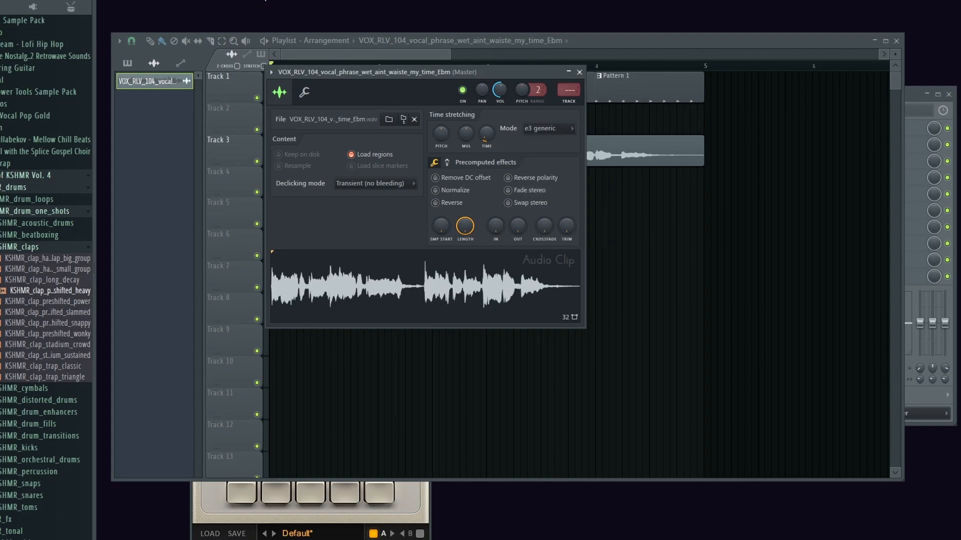
Step: Raise the vocal clip's time-stretching pitch and play back the result
key("space")
left_click_drag(443, 131, 443, 118)
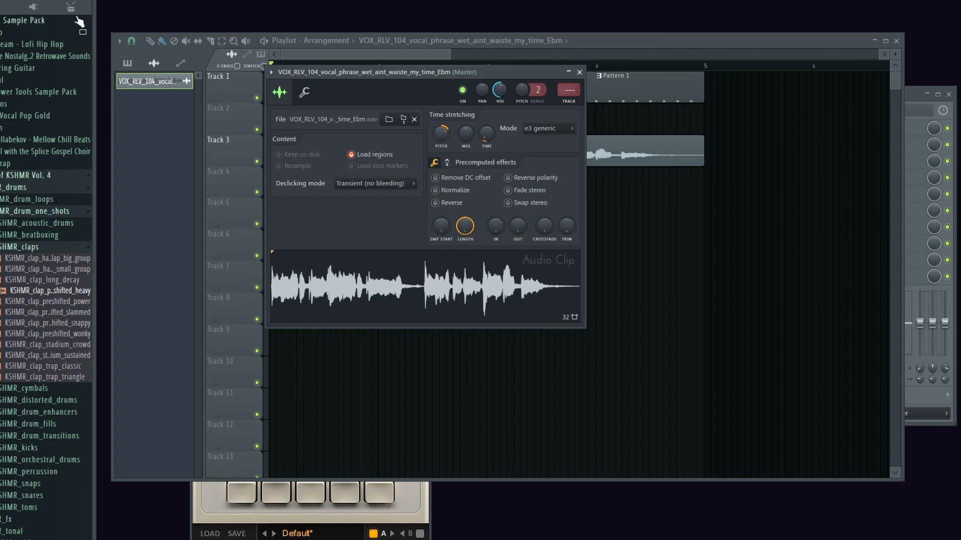
key("space")
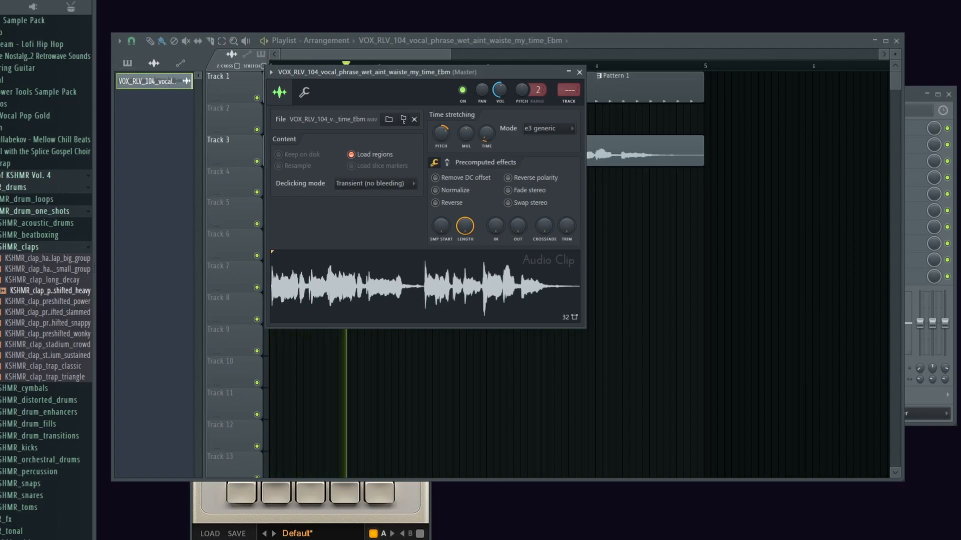
key("space")
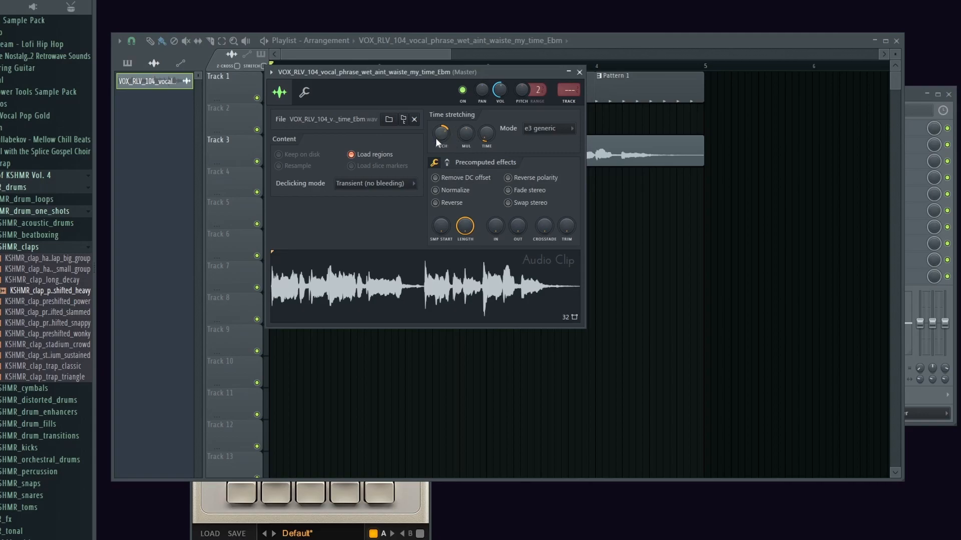
Step: Reposition the vocal clip's settings window over the playlist and close it
left_click_drag(441, 72, 436, 71)
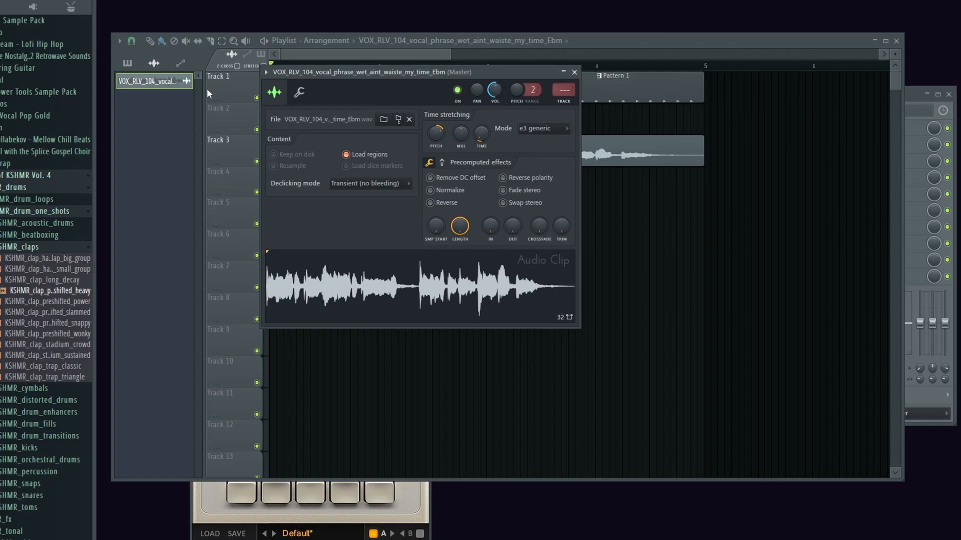
left_click_drag(421, 73, 494, 101)
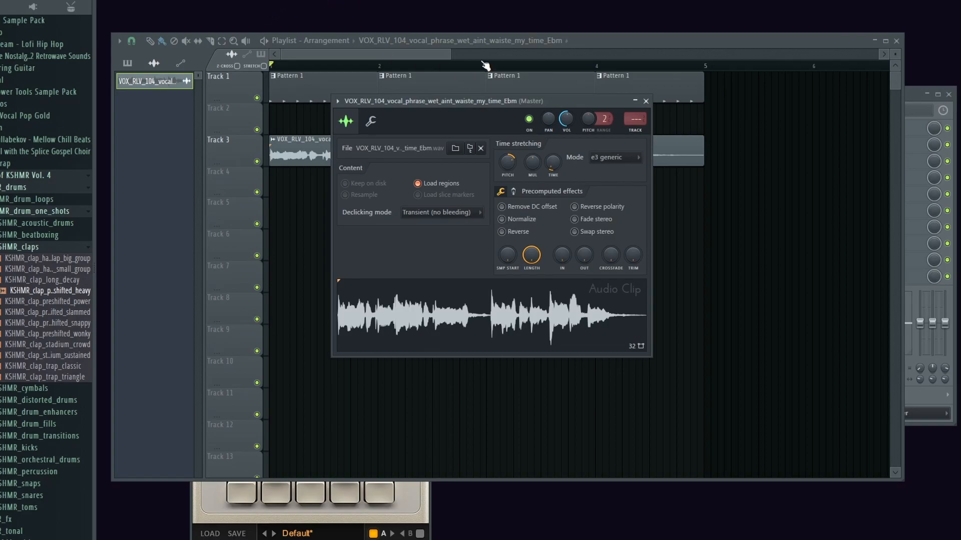
left_click_drag(530, 95, 501, 122)
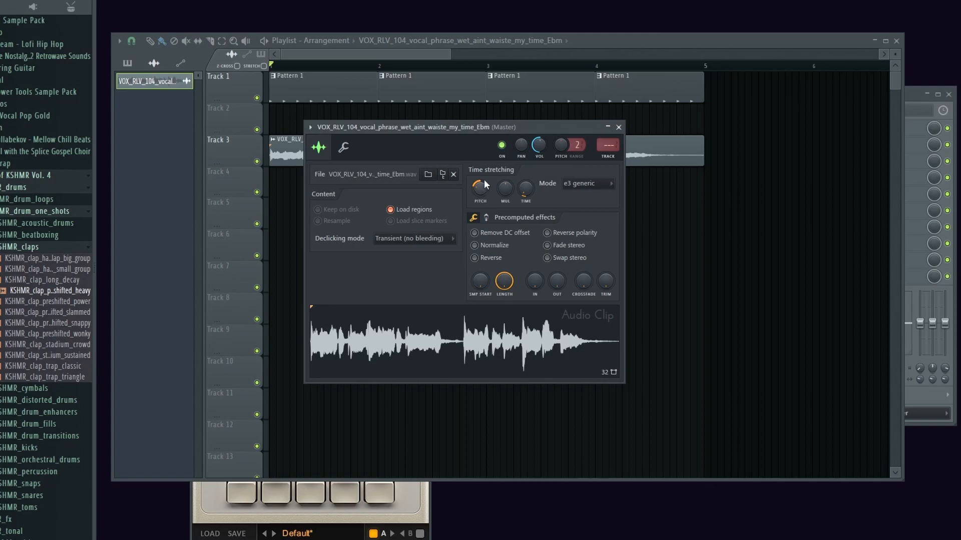
left_click(619, 127)
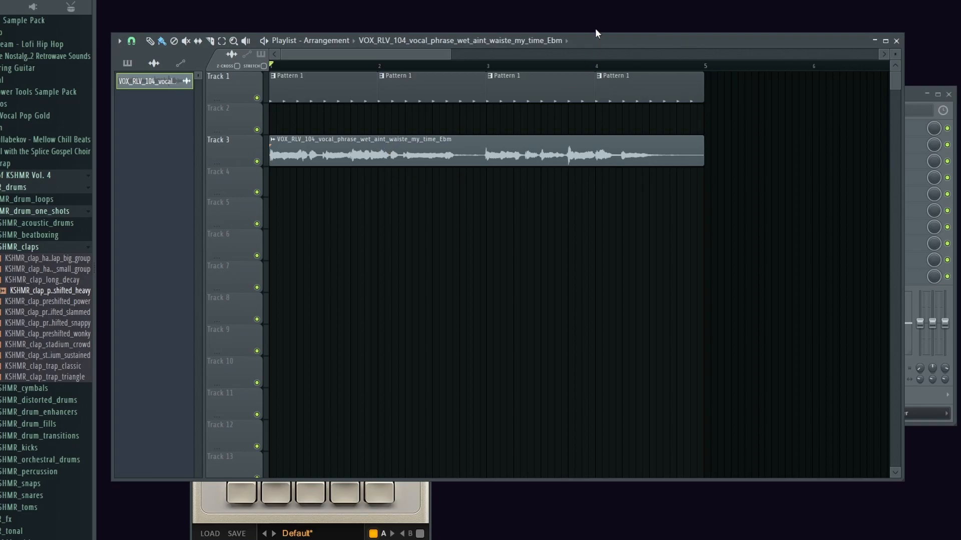
left_click(277, 144)
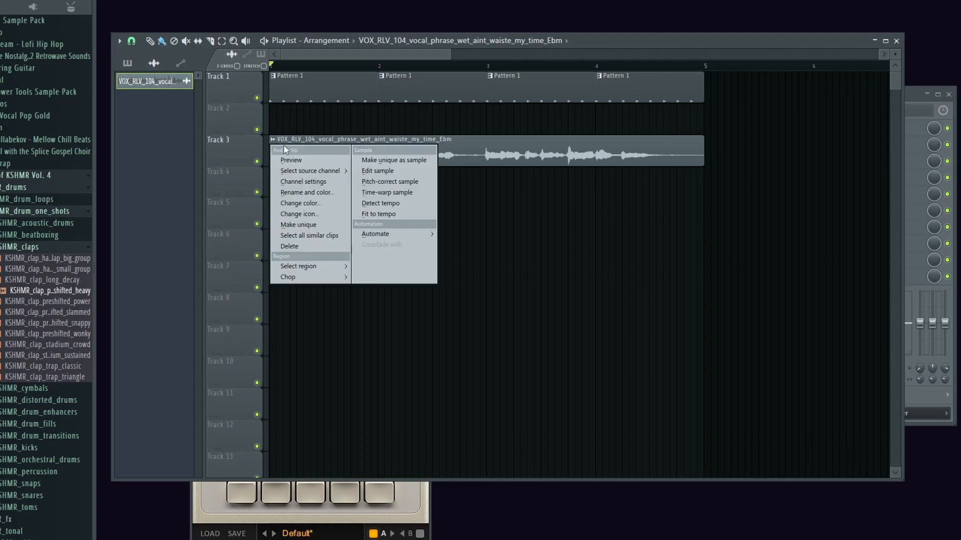
mouse_move(324, 279)
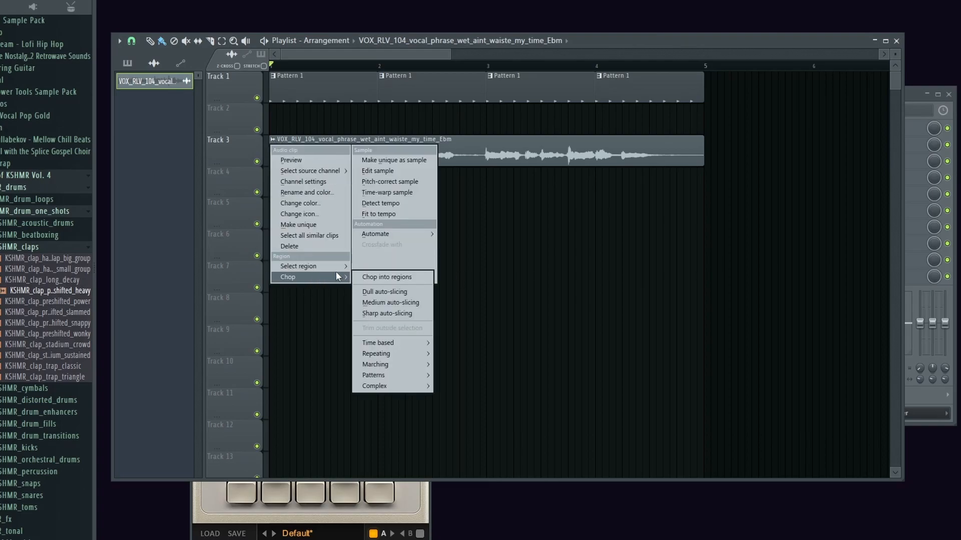
left_click(323, 144)
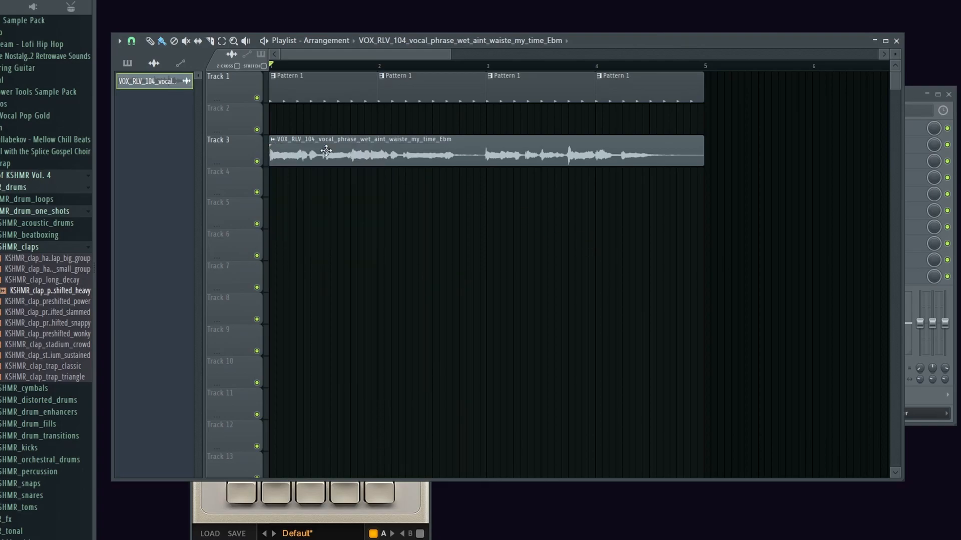
Step: Chop the Track 3 vocal clip into half-beat slices and deselect the slices
left_click(276, 144)
mouse_move(299, 277)
mouse_move(385, 343)
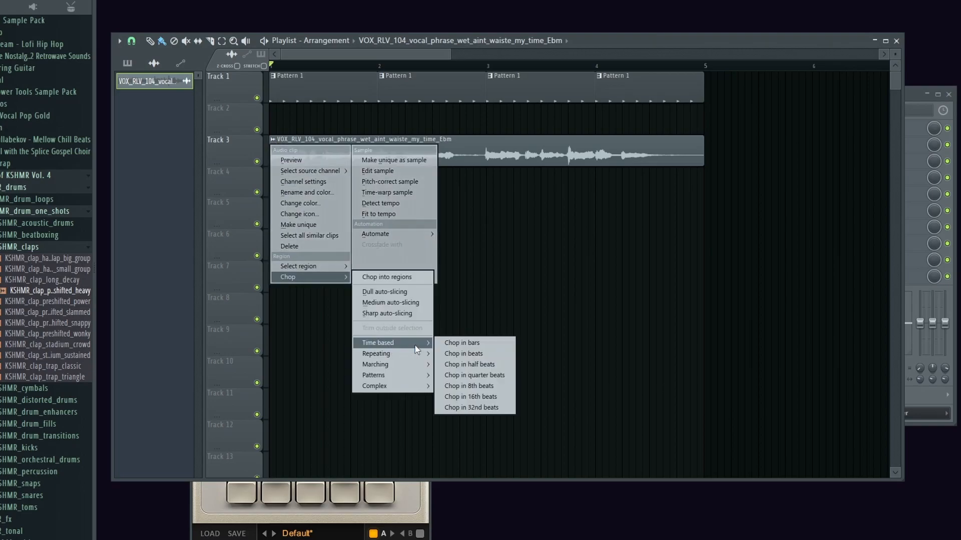
left_click(482, 369)
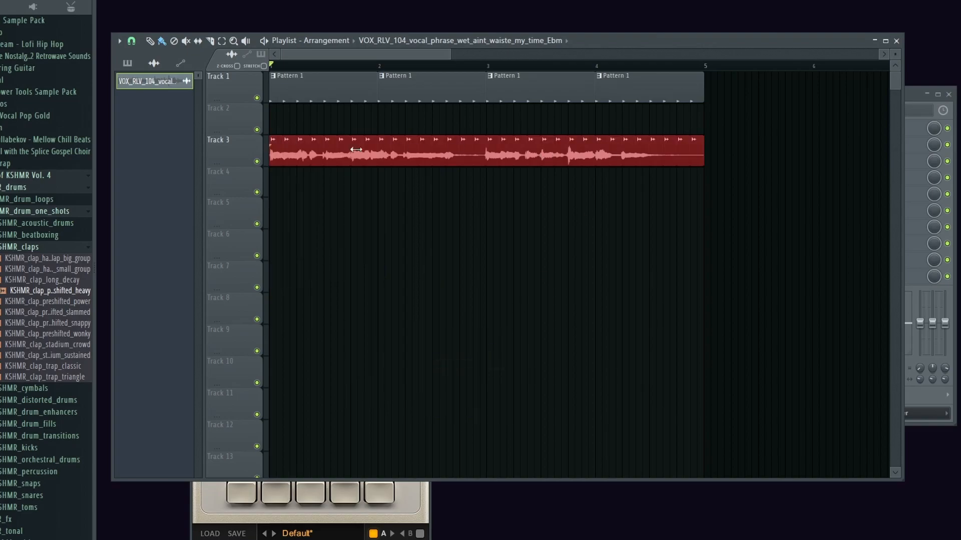
left_click(678, 188)
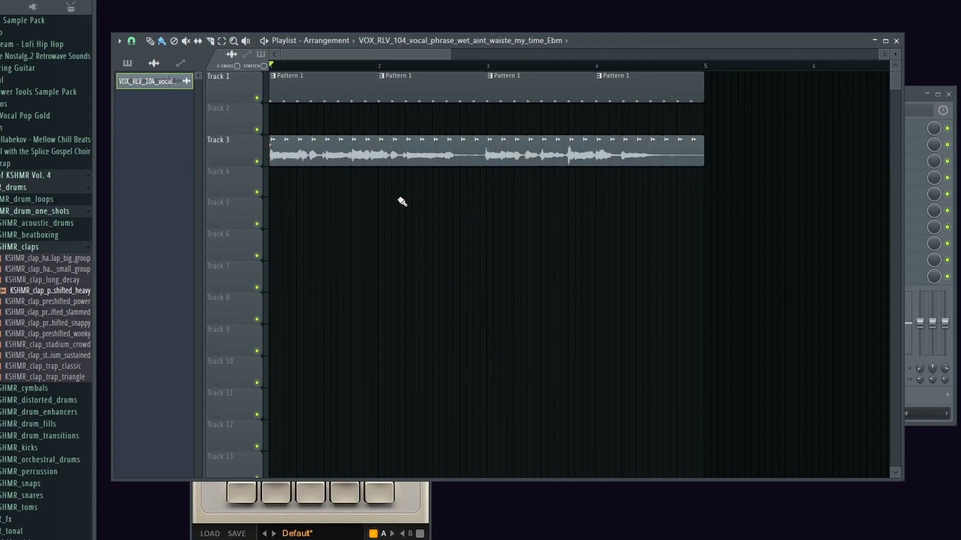
Step: Try painting a run of vocal slices on Track 4 and erase them
left_click_drag(344, 185, 474, 195)
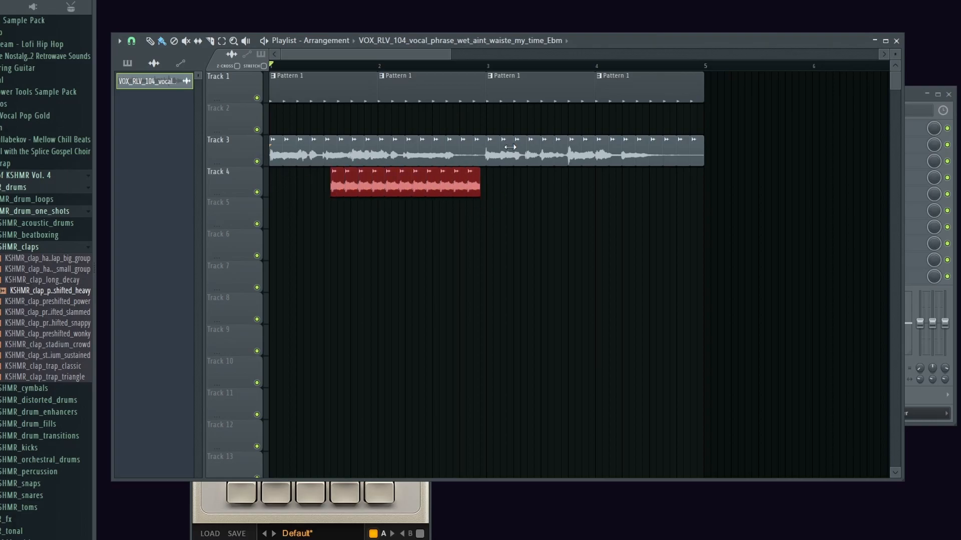
left_click_drag(541, 210, 379, 234)
mouse_move(628, 233)
left_mouse_down()
mouse_move(254, 246)
mouse_move(524, 191)
left_mouse_up()
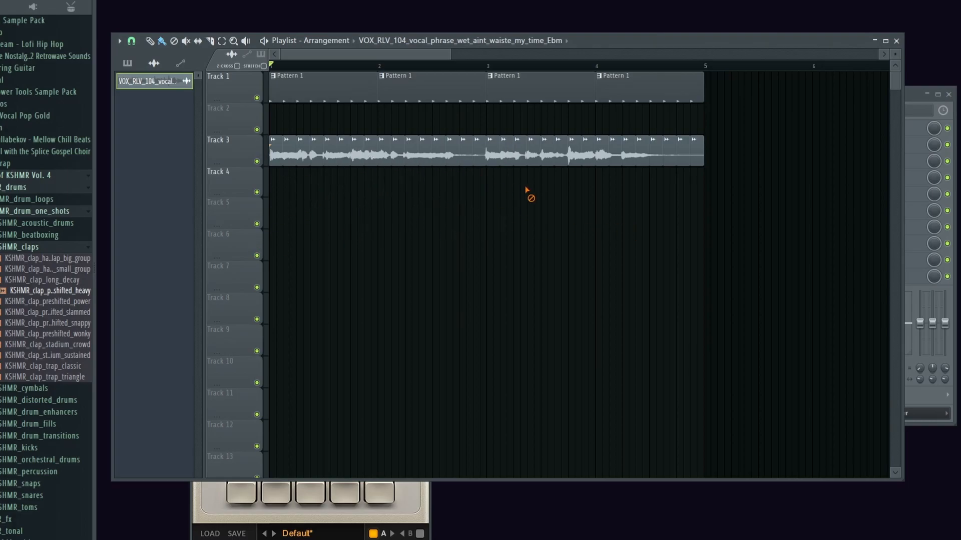
Step: Mute Track 3 and place a half-beat vocal slice at the start of Track 2
left_click_drag(451, 54, 405, 54)
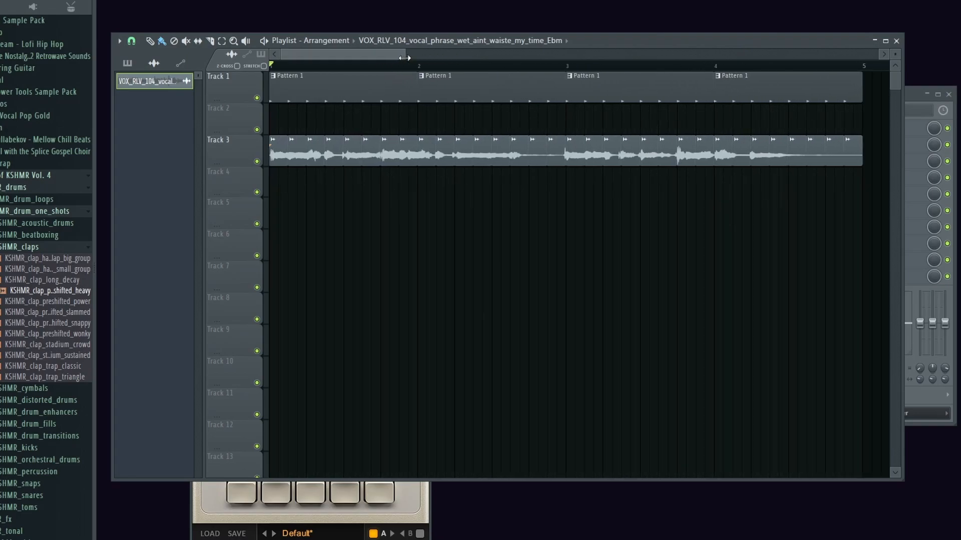
left_click(257, 161)
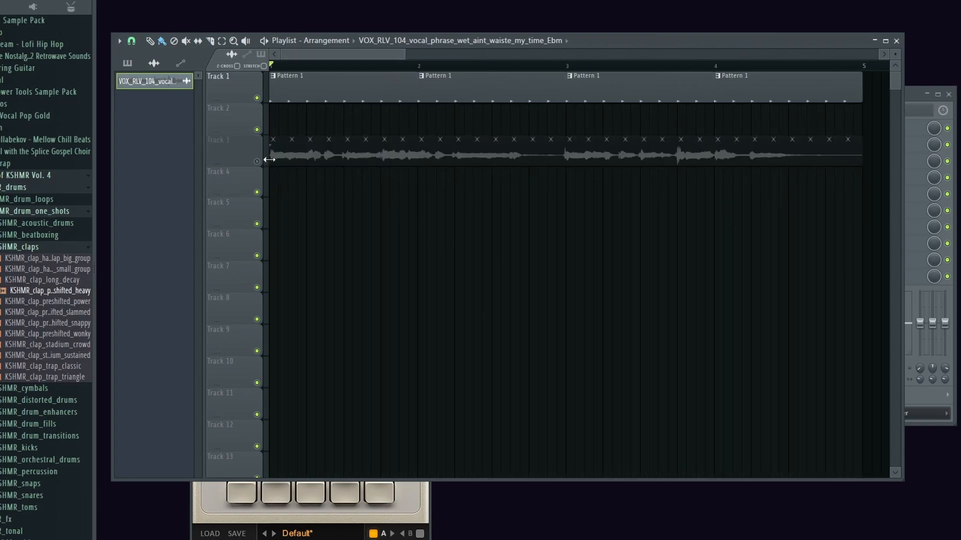
left_click(275, 127)
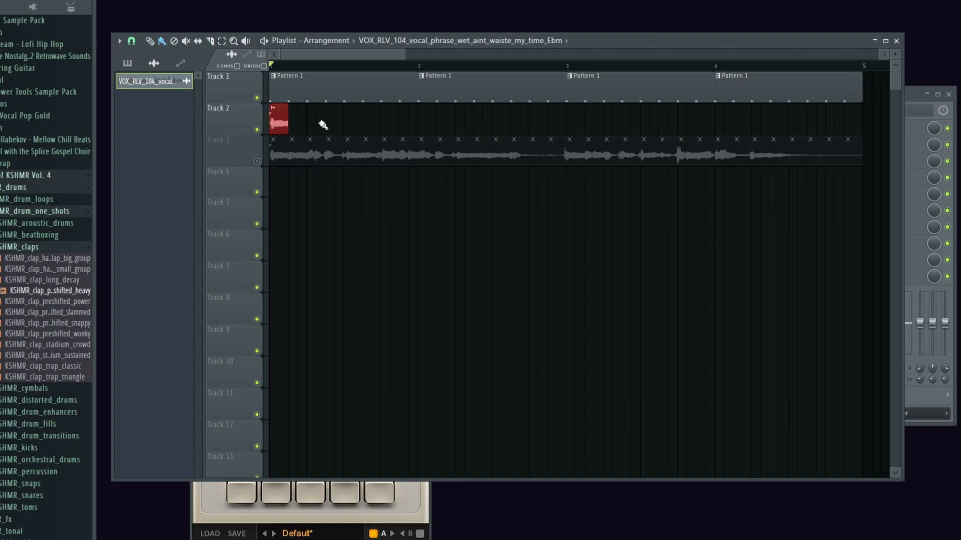
Step: Place three more vocal slices mid-way through bar 1 on Track 2, shortening the last two to a quarter beat
left_click(329, 123)
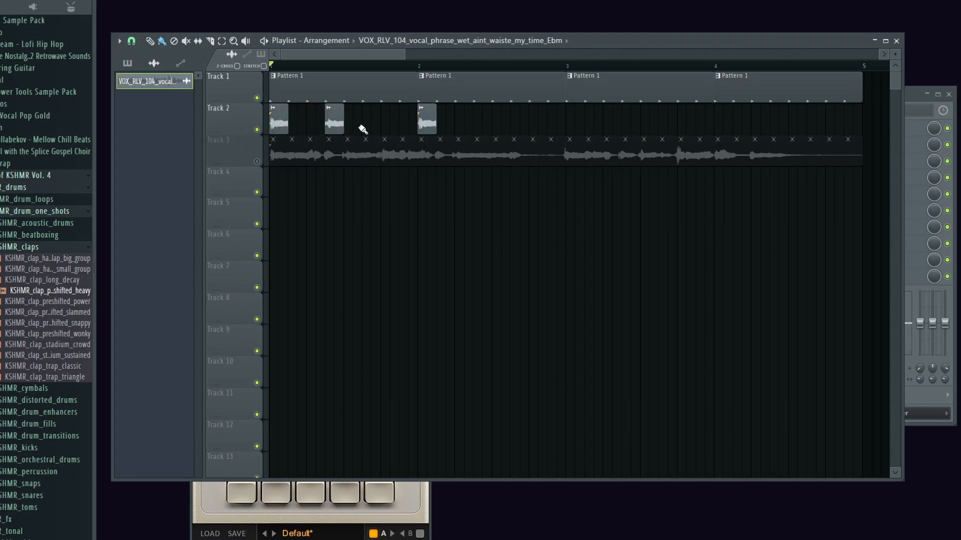
left_click(351, 124)
mouse_move(361, 123)
left_mouse_down()
mouse_move(351, 123)
mouse_move(371, 122)
left_mouse_up()
left_click(373, 124)
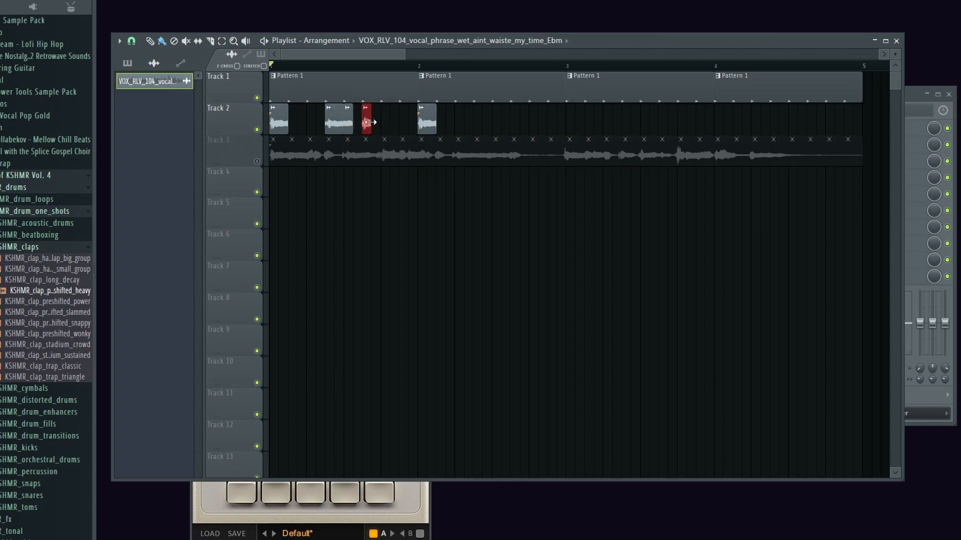
Step: Complete bar 1 on Track 2 with two joined slices near its end and one after the opening slice, removing the slice at bar 2
left_click(384, 123)
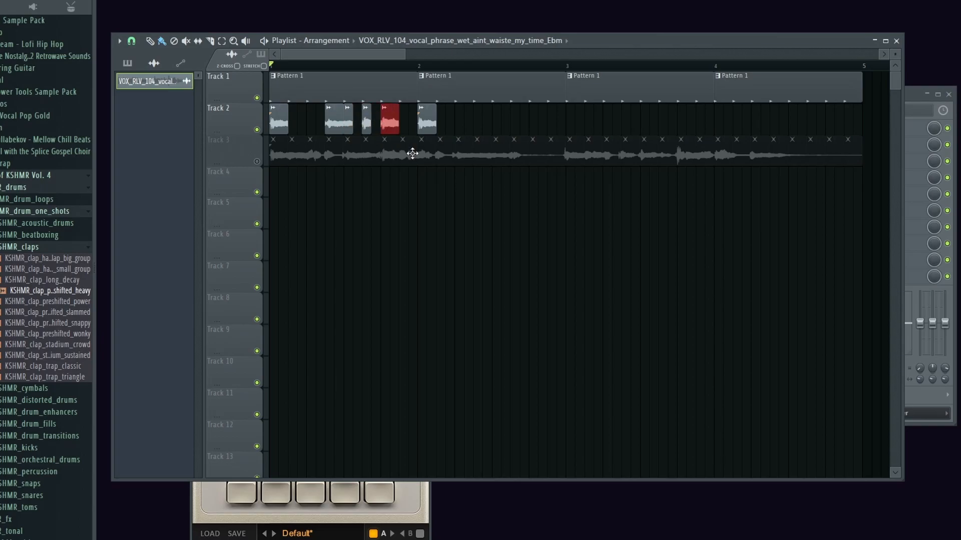
left_click(403, 122)
left_click_drag(418, 123, 409, 123)
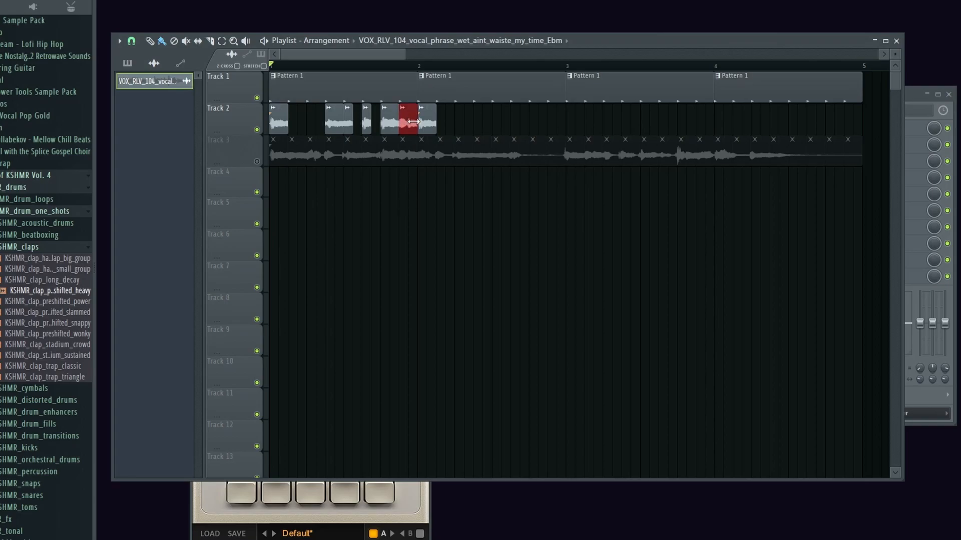
right_click(425, 123)
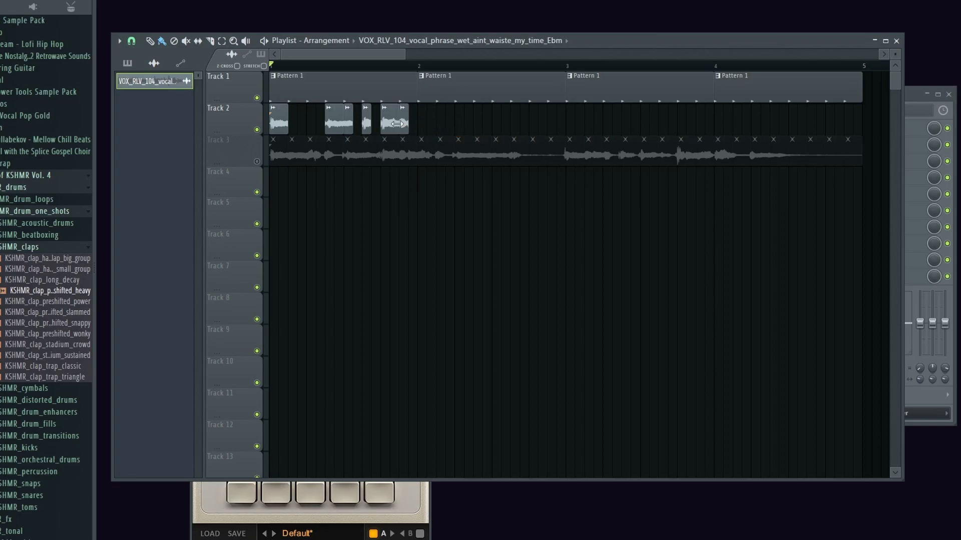
left_click(305, 120)
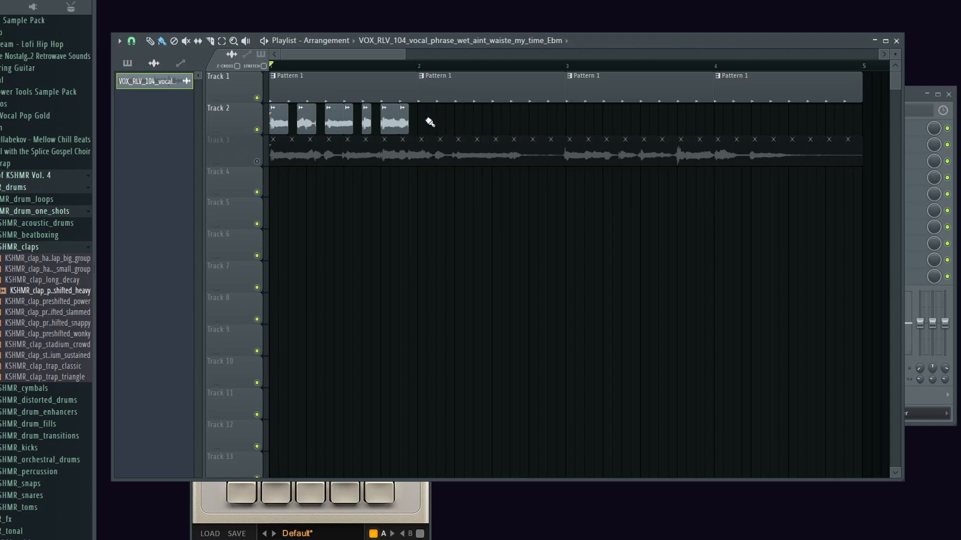
Step: Duplicate the whole bar 1 group of vocal slices on Track 2 across bars 2 to 4 and deselect the copies
left_click_drag(441, 132, 262, 122)
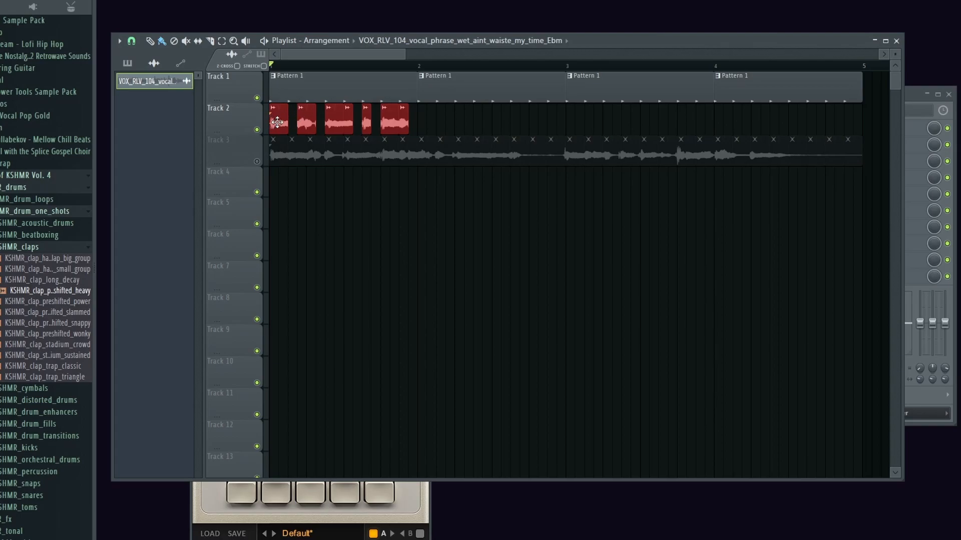
mouse_move(277, 122)
left_mouse_down("shift")
mouse_move(734, 120)
mouse_move(723, 120)
left_mouse_up("shift")
left_click(741, 209)
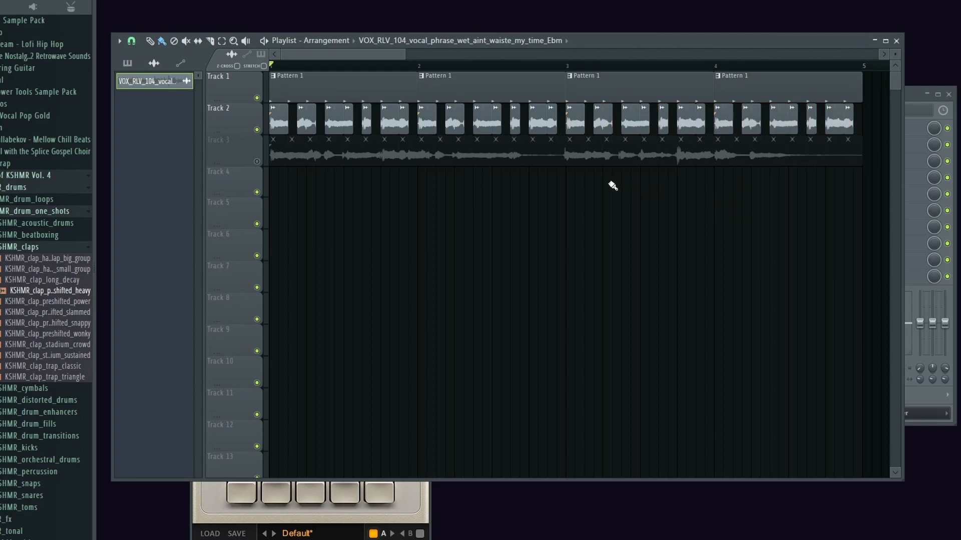
Step: Fill the end of bar 4 on Track 2 with a continuous run of short vocal slices up to bar 5
left_click(747, 193)
left_click_drag(740, 183, 824, 121)
left_click(836, 118)
left_click(839, 118)
left_click(864, 118)
left_click_drag(871, 116, 861, 117)
left_click(812, 233, "ctrl")
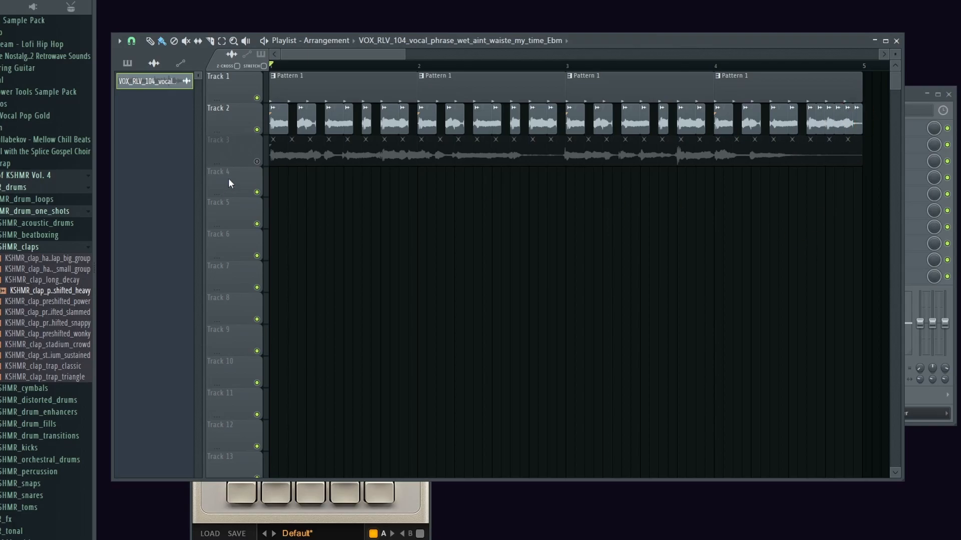
Step: Play the arrangement from the start to hear the chopped vocal on Track 2 and stop playback
key("space")
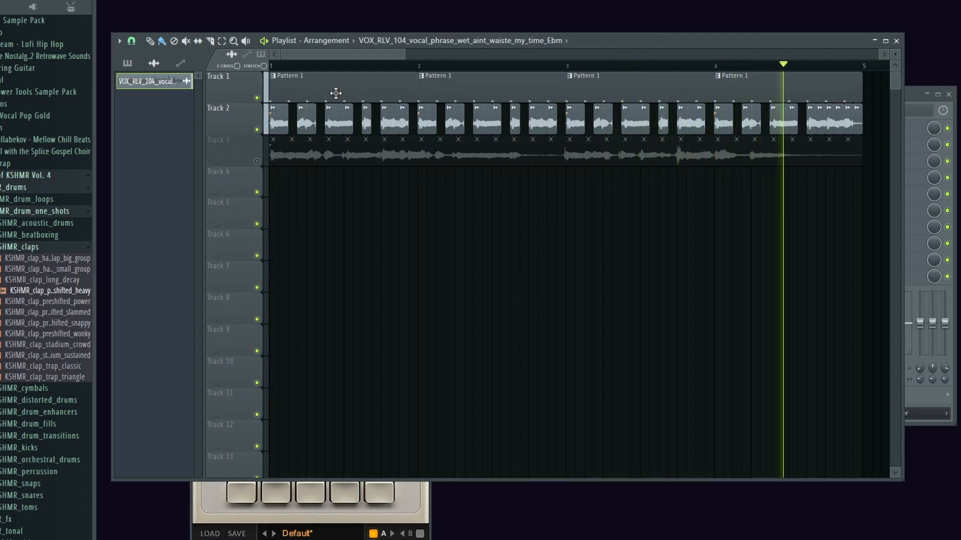
key("space")
mouse_move(596, 41)
left_mouse_down()
mouse_move(570, 50)
mouse_move(610, 45)
left_mouse_up()
Step: Toggle the mutes on Track 2 and Track 3 to compare the chopped vocal with the original vocal
left_click_drag(269, 130, 269, 163)
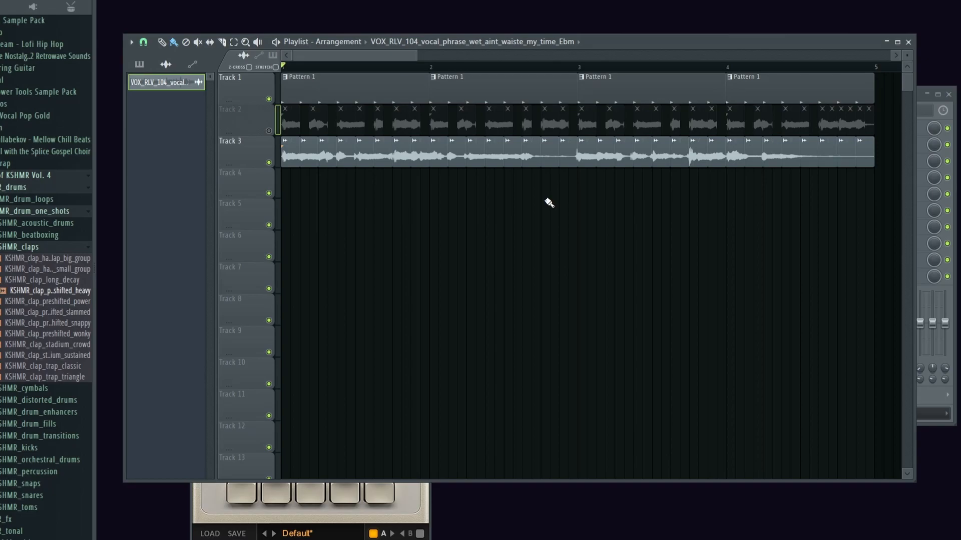
left_click(269, 164)
left_click(270, 165)
left_click(268, 130)
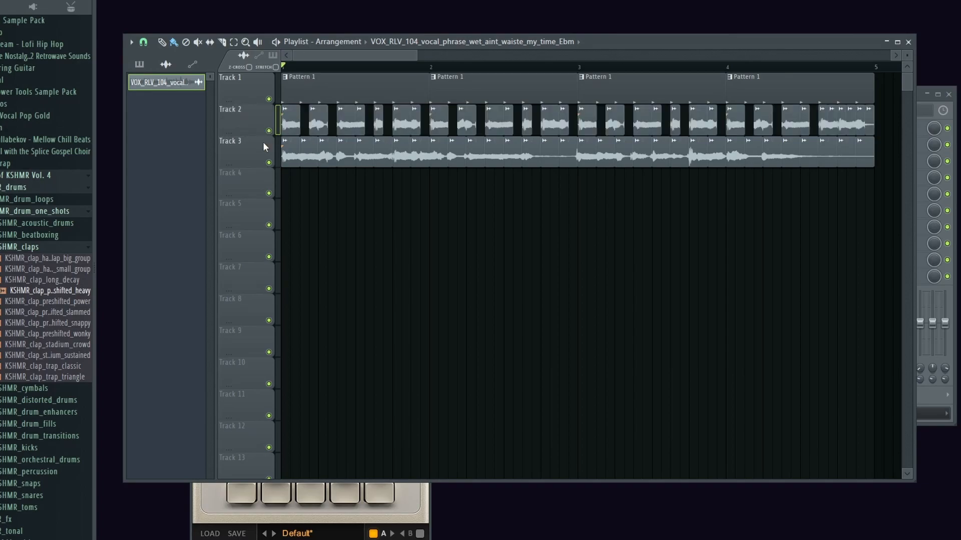
left_click(269, 131)
left_click(269, 163)
left_click(270, 164)
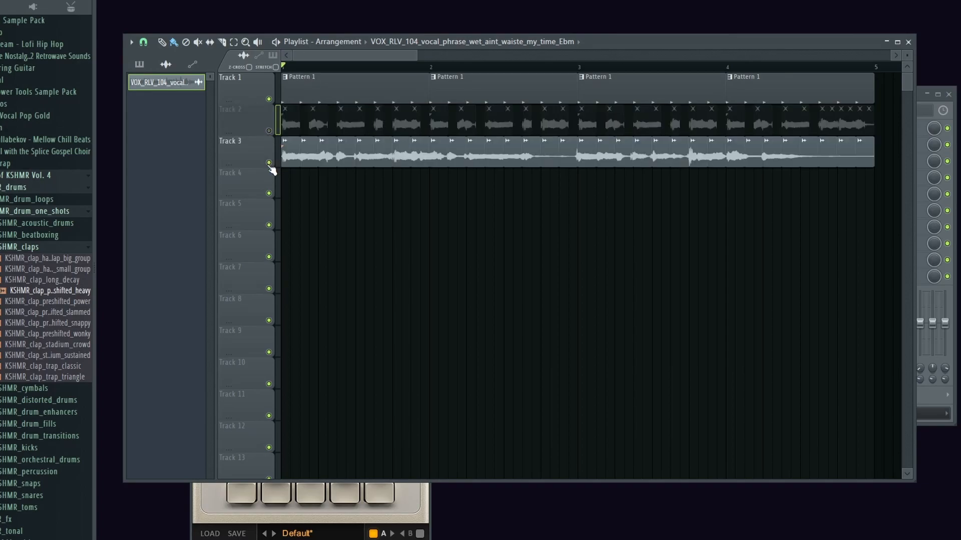
left_click(269, 164)
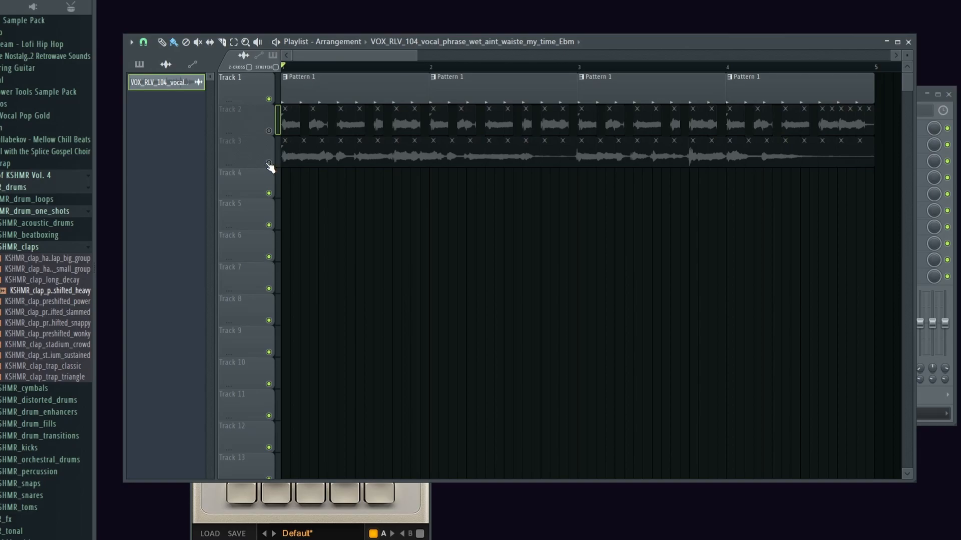
scroll(317, 150, "down", 1)
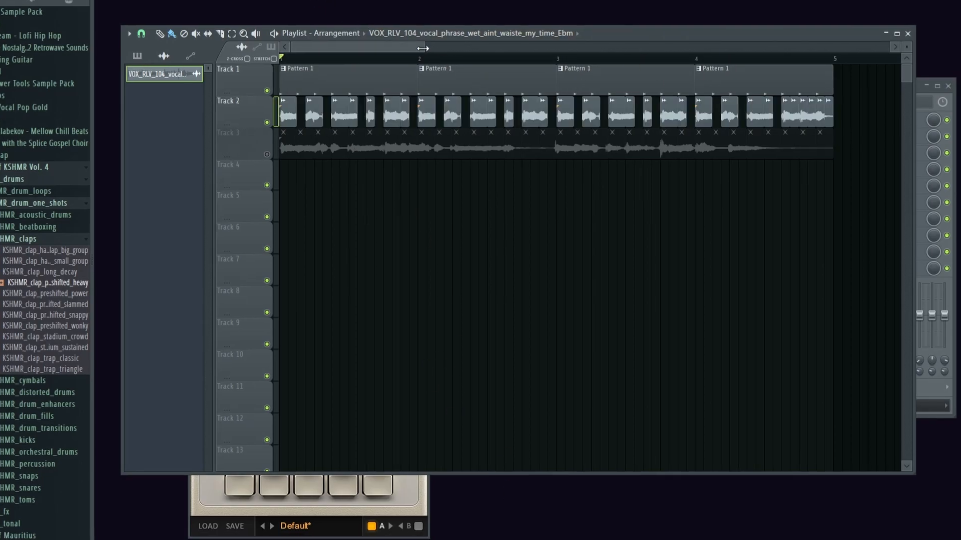
scroll(406, 77, "up", 2)
scroll(404, 68, "down", 2)
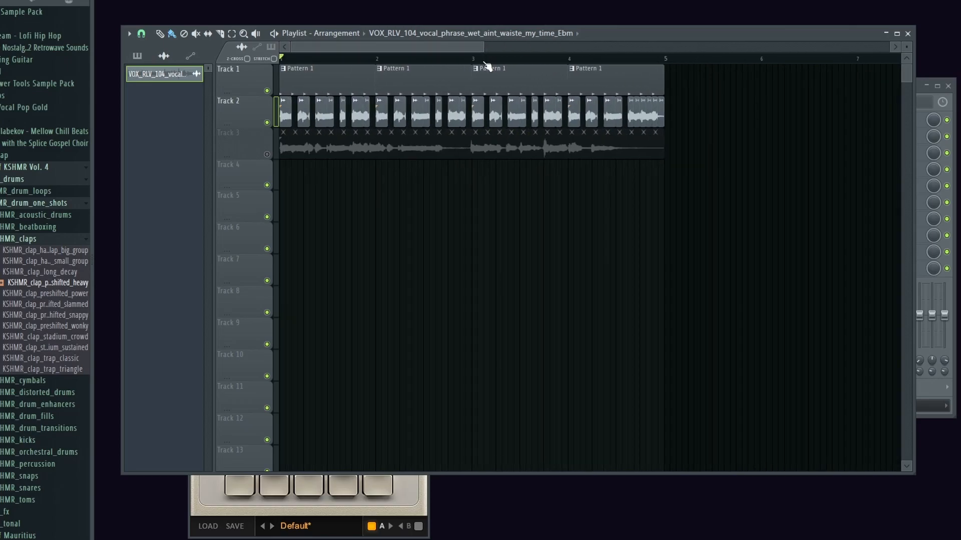
left_click_drag(826, 34, 878, 36)
mouse_move(945, 30)
left_mouse_down()
mouse_move(875, 41)
mouse_move(959, 45)
mouse_move(950, 28)
left_mouse_up()
mouse_move(839, 19)
left_mouse_down()
mouse_move(761, 50)
mouse_move(833, 14)
mouse_move(829, 32)
left_mouse_up()
scroll(626, 59, "up", 2)
mouse_move(579, 539)
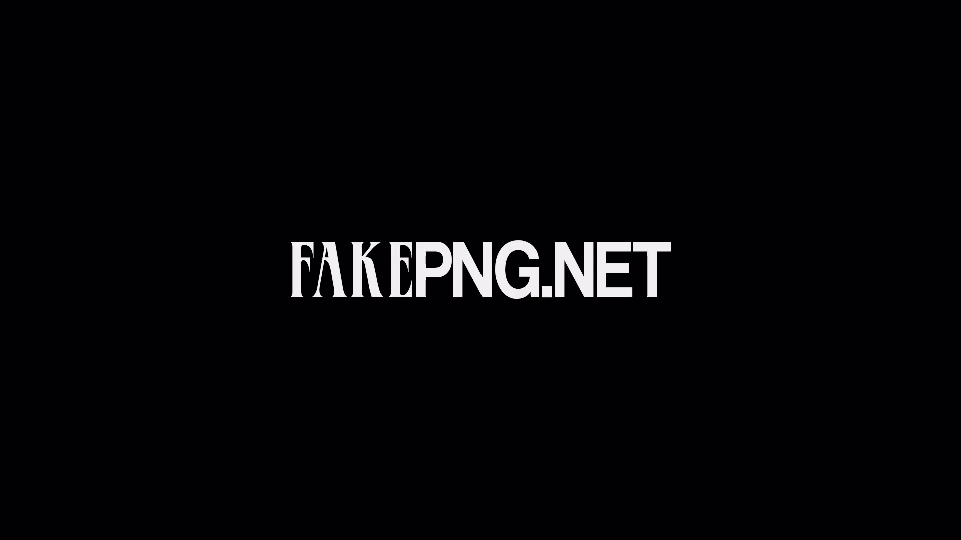